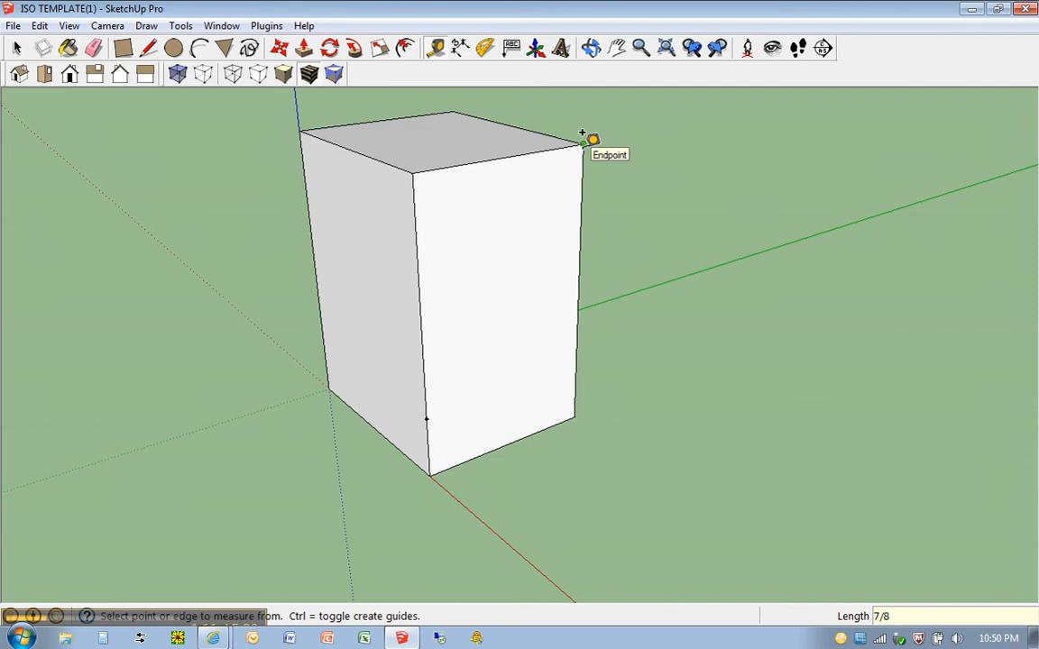
- Place a guide point 7/8" in from the end face's rear upper corner, and guides straight down and across from the lower guide point
left_click(582, 135)
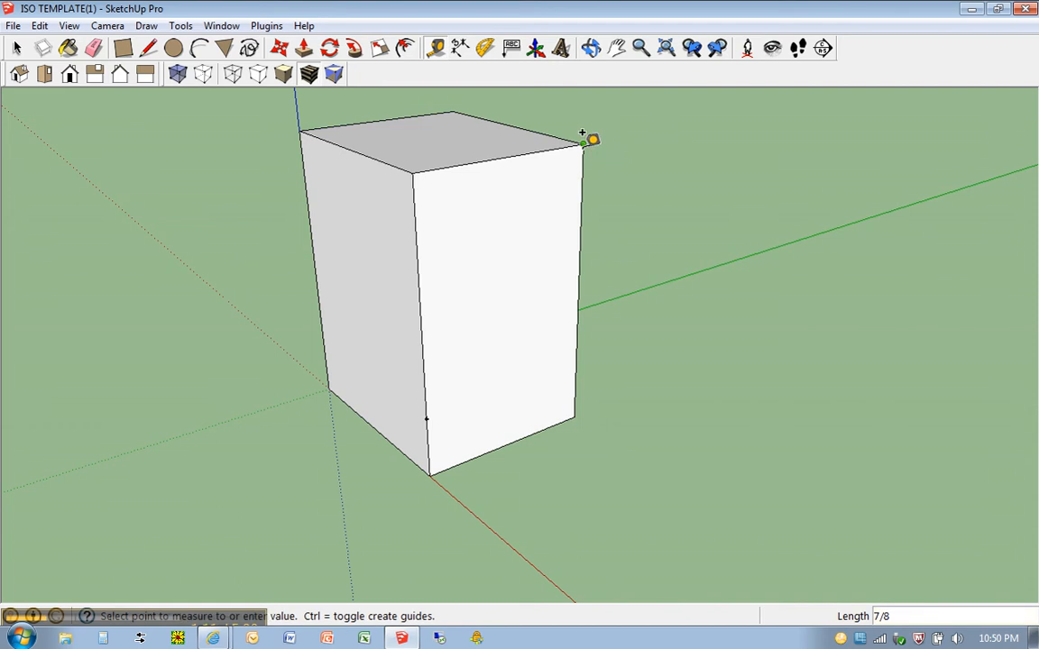
left_click(530, 146)
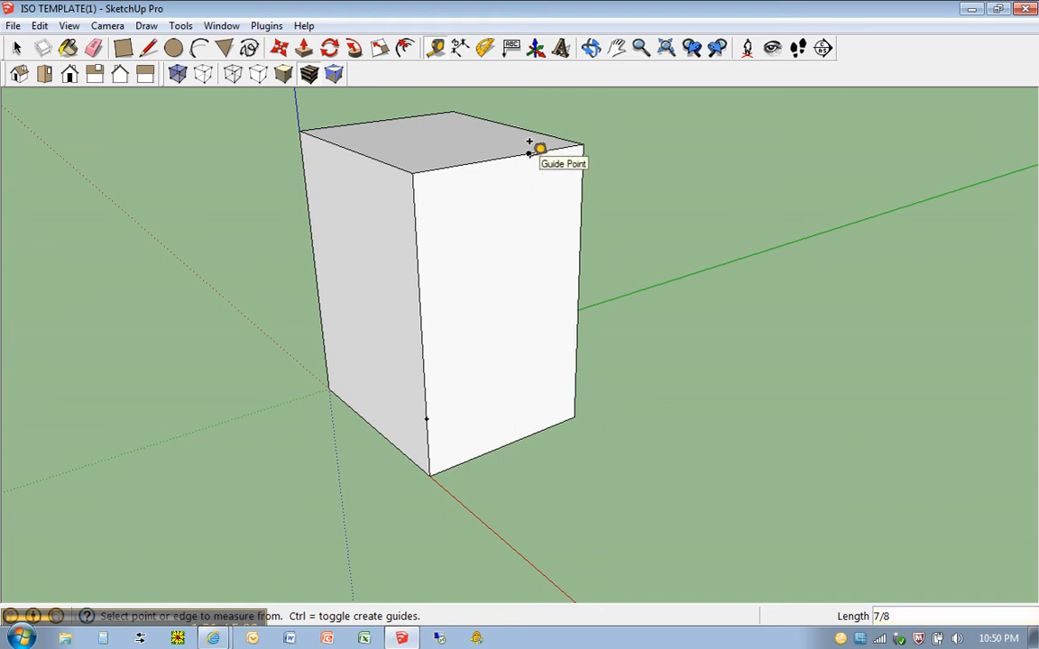
left_click(529, 152)
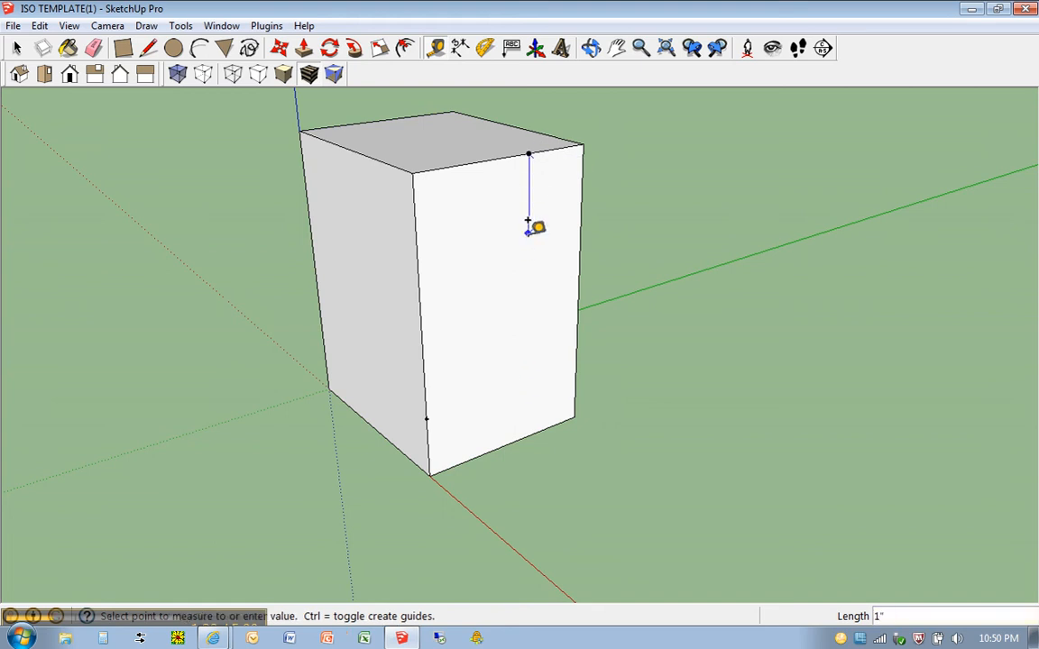
left_click(530, 426)
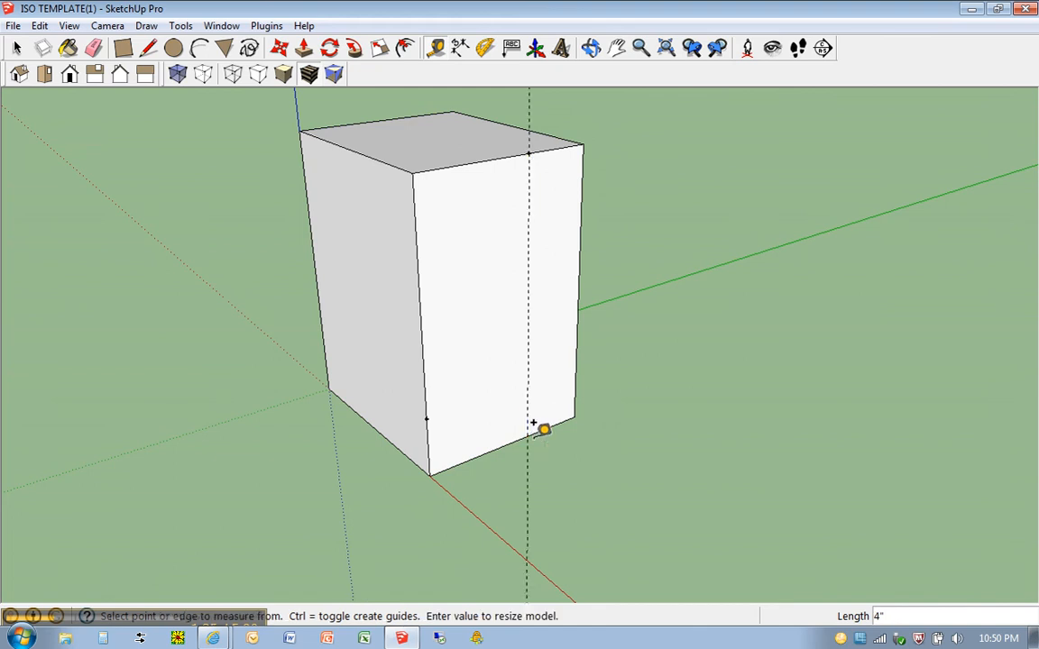
left_click(428, 413)
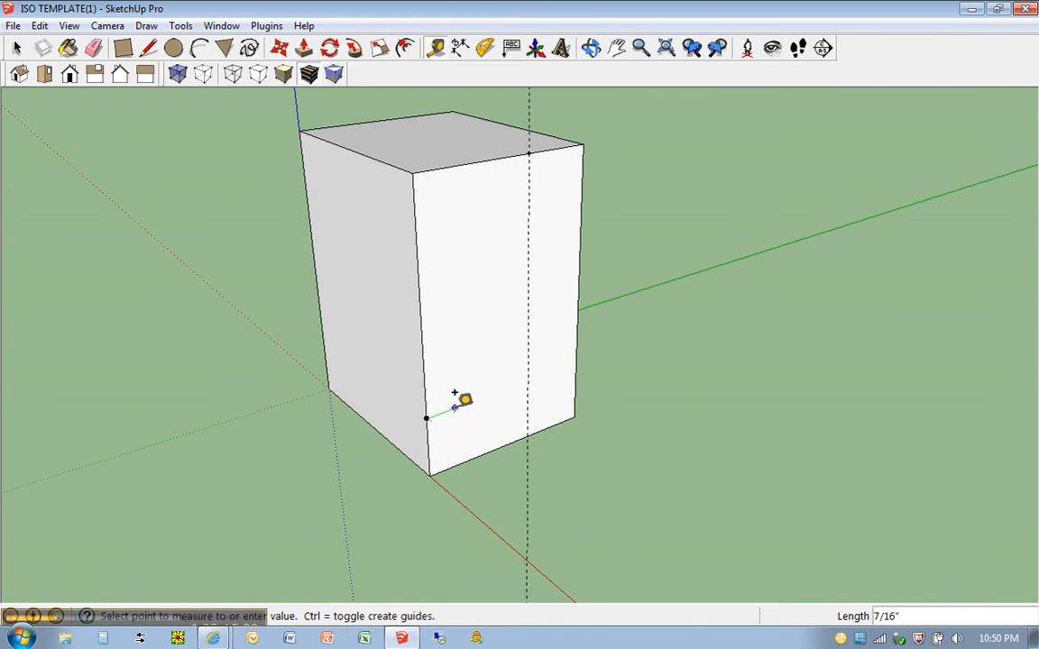
left_click(527, 381)
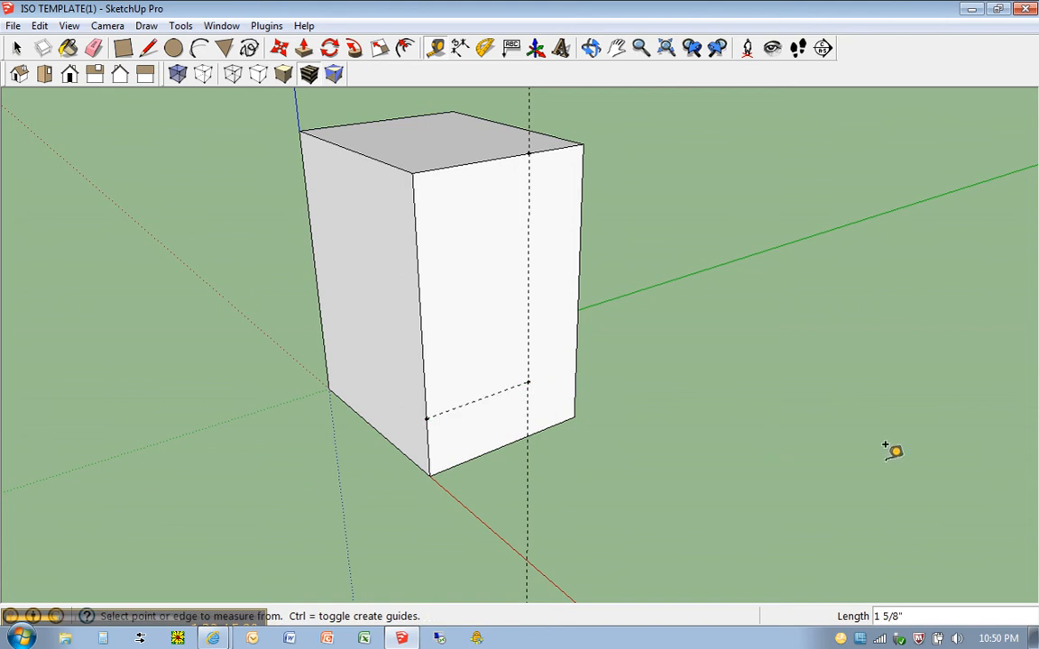
- Trace the guides with lines to outline the rectangular cutout on the end face, and erase the guides
key("l")
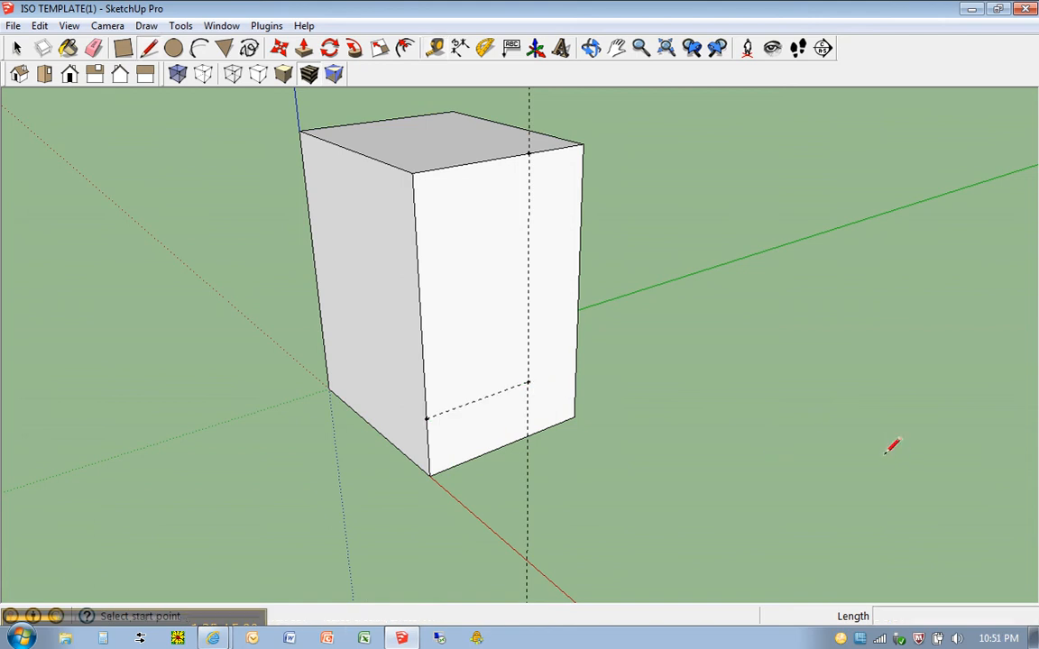
left_click(530, 154)
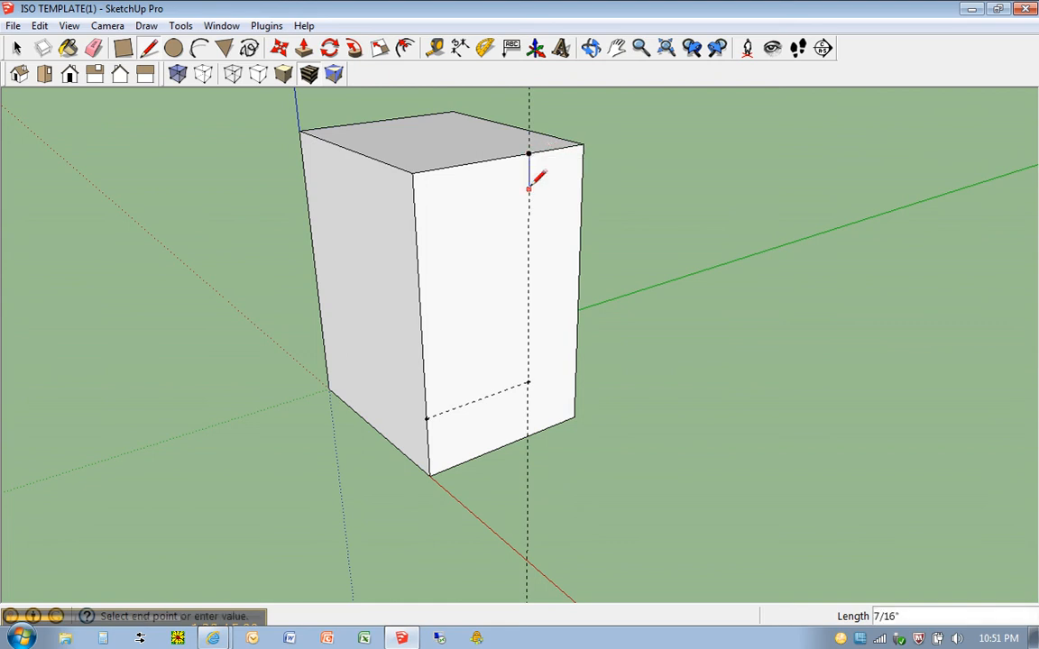
left_click(528, 382)
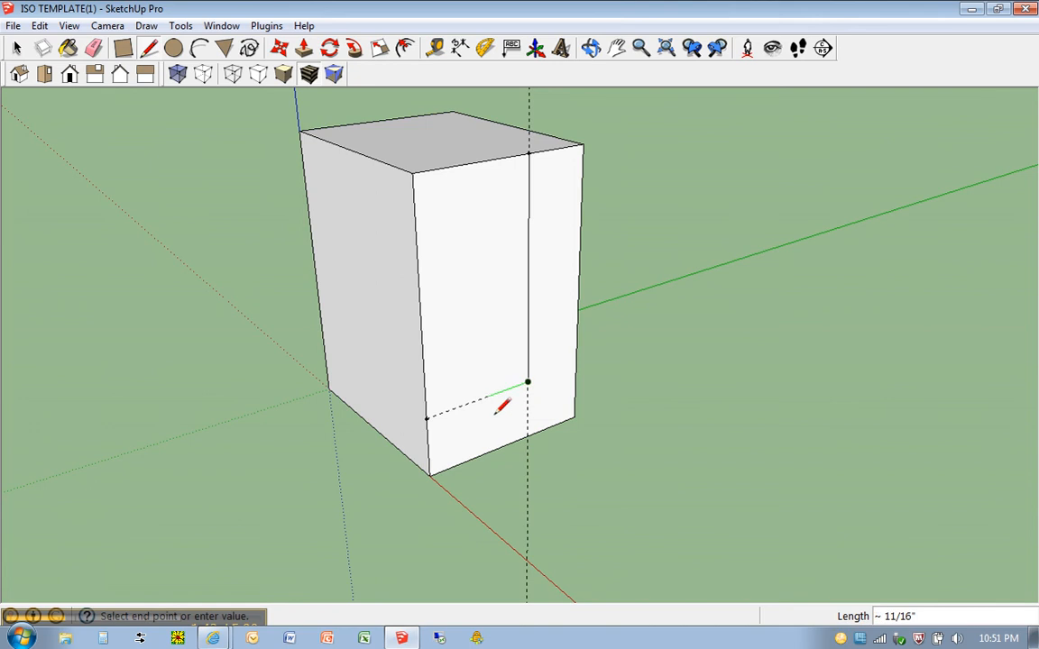
left_click(427, 417)
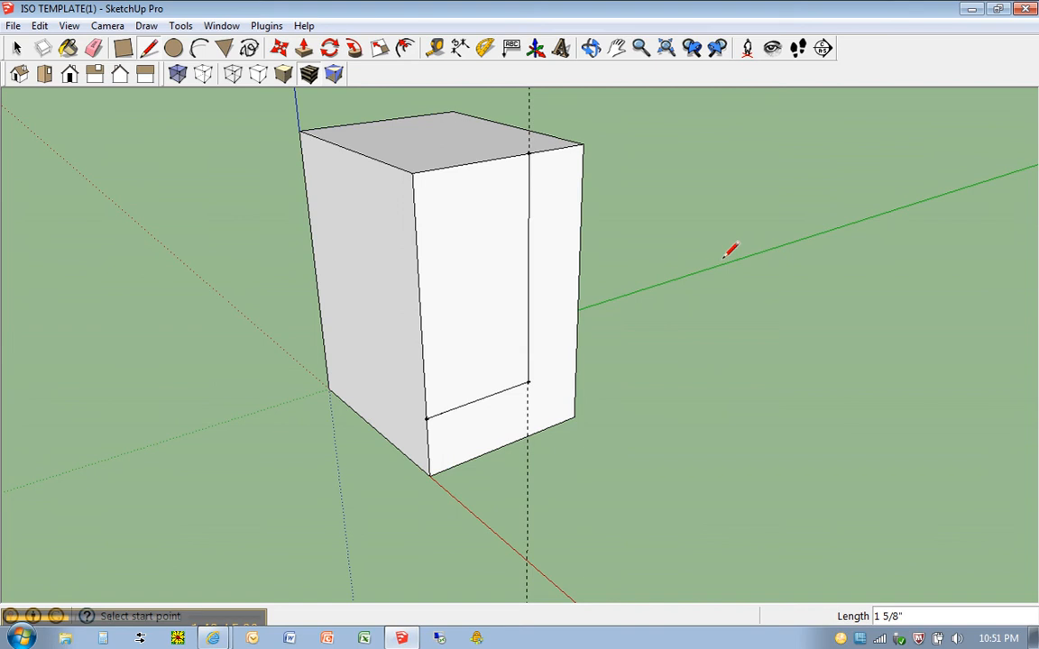
key("e")
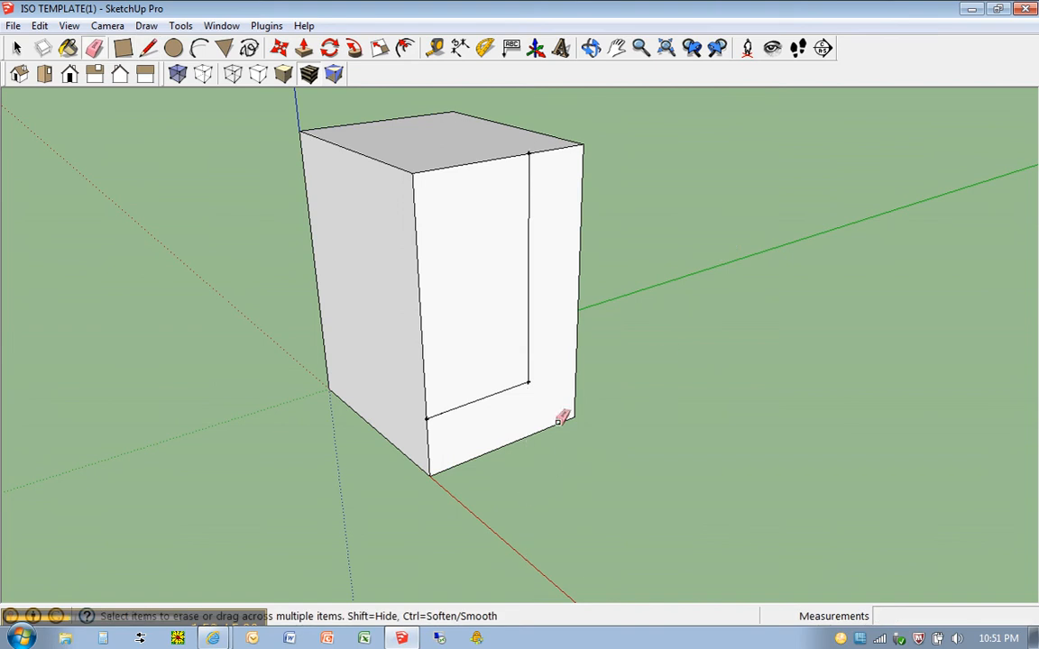
- Push the outlined rectangle 3" through the block to leave an L-shaped solid
mouse_move(564, 417)
middle_mouse_down()
mouse_move(382, 336)
mouse_move(426, 400)
mouse_move(394, 371)
mouse_move(399, 359)
middle_mouse_up()
key("p")
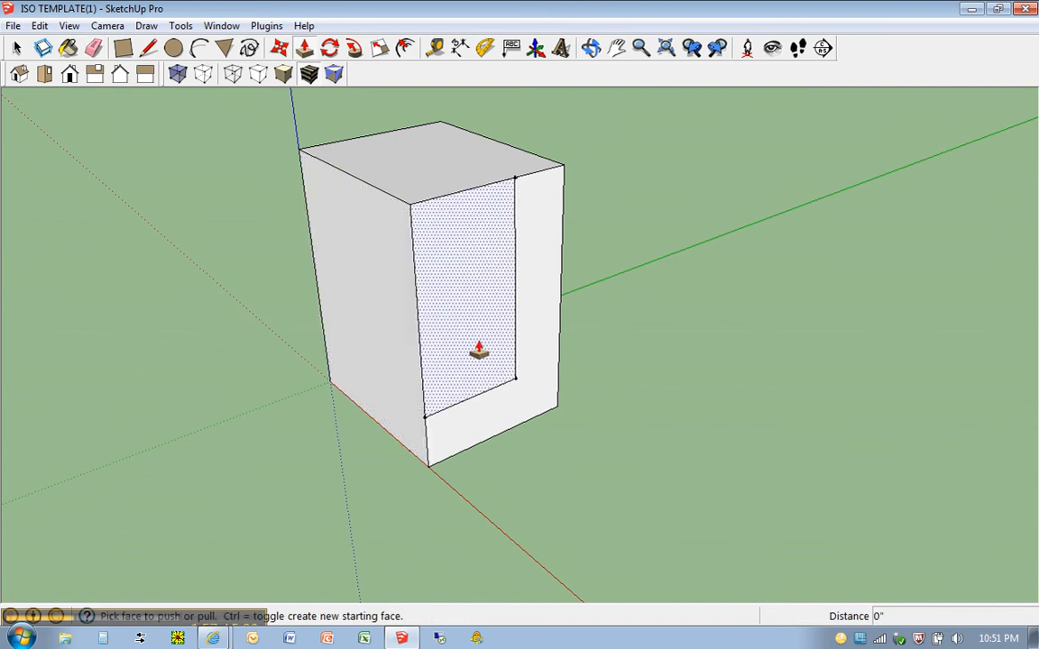
left_click(457, 309)
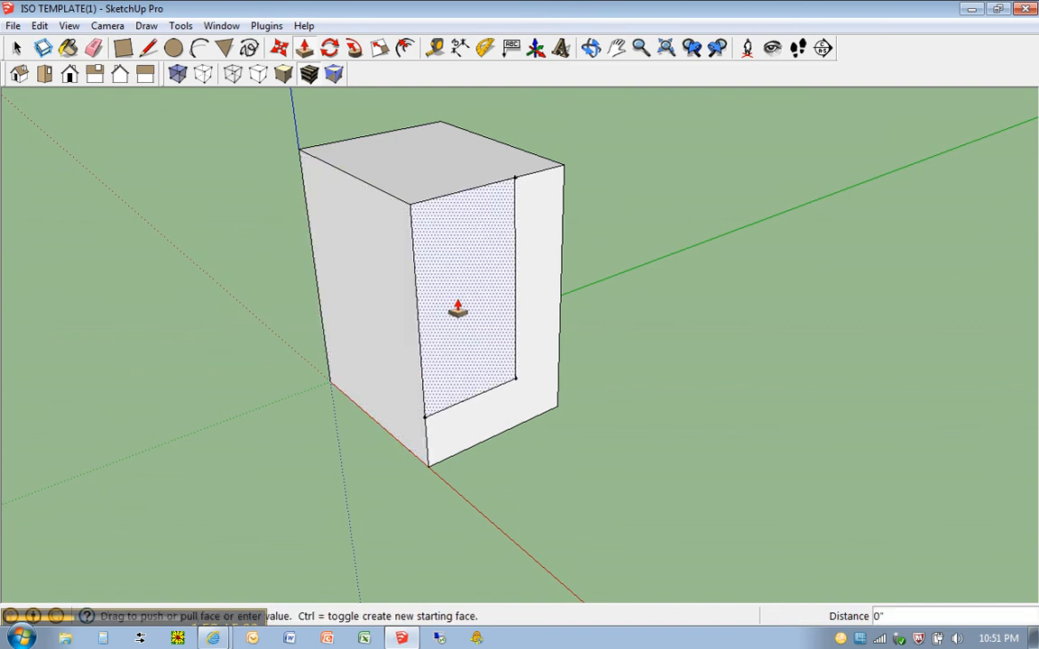
left_click(326, 242)
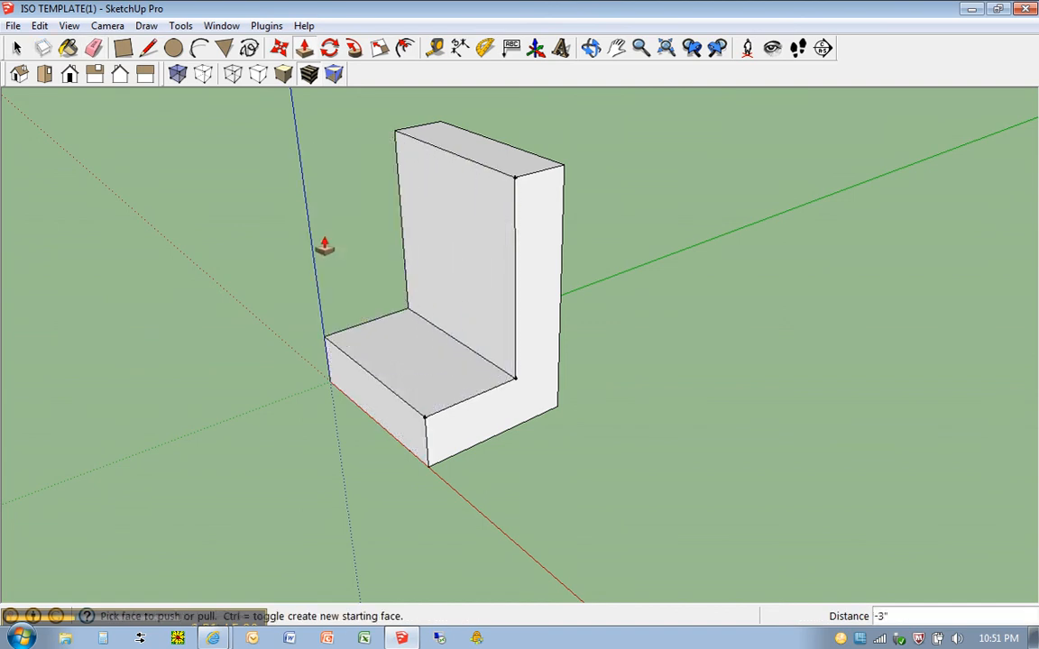
- Consult the ISOCIRC6 drawing in the browser, return to SketchUp, and offset a guide 7/8" below the upright's front top edge
middle_click_drag(274, 236, 433, 215)
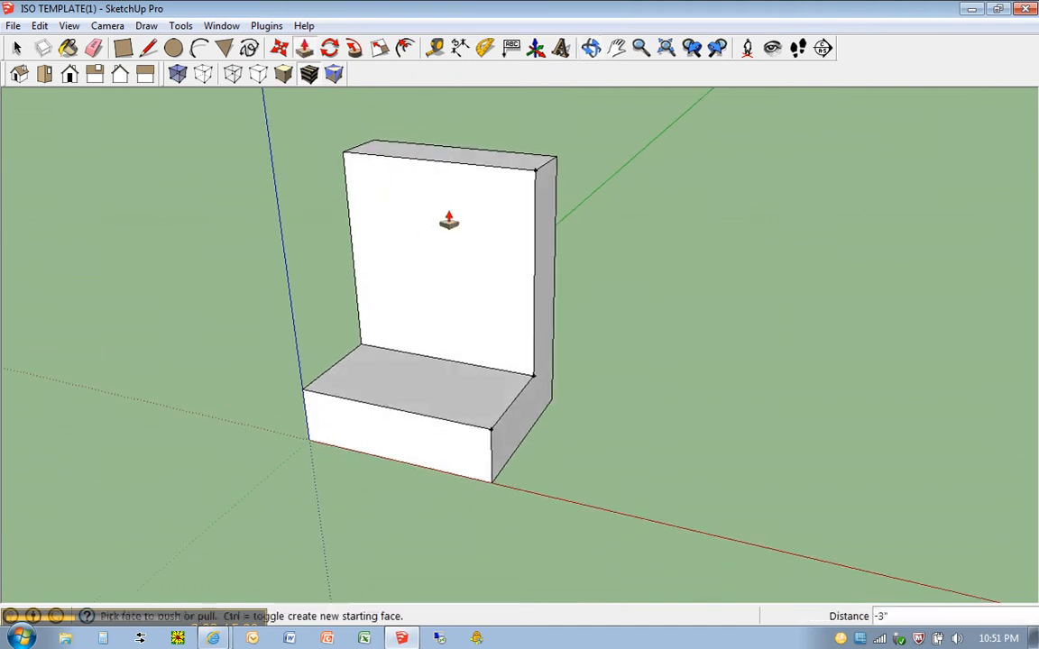
scroll(431, 215, "up", 2)
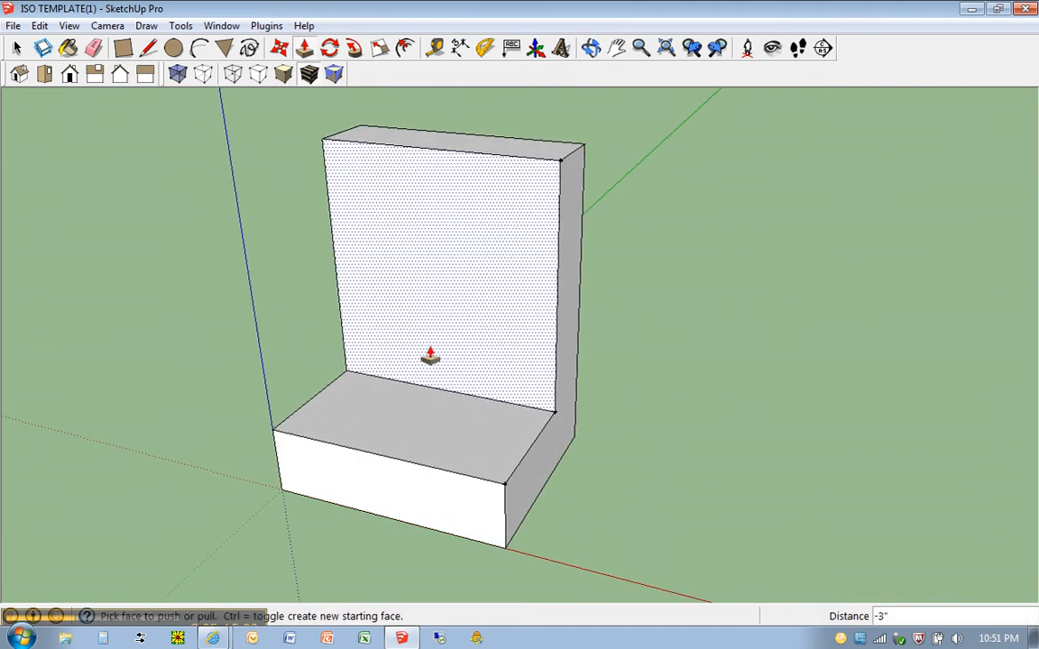
mouse_move(213, 639)
left_click(270, 606)
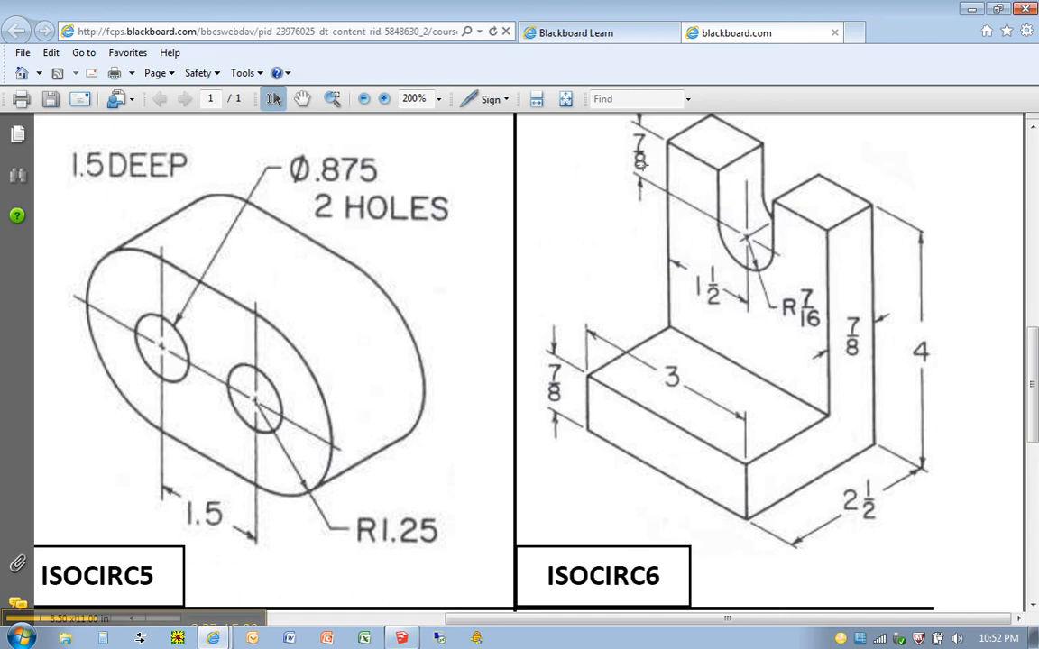
left_click(402, 638)
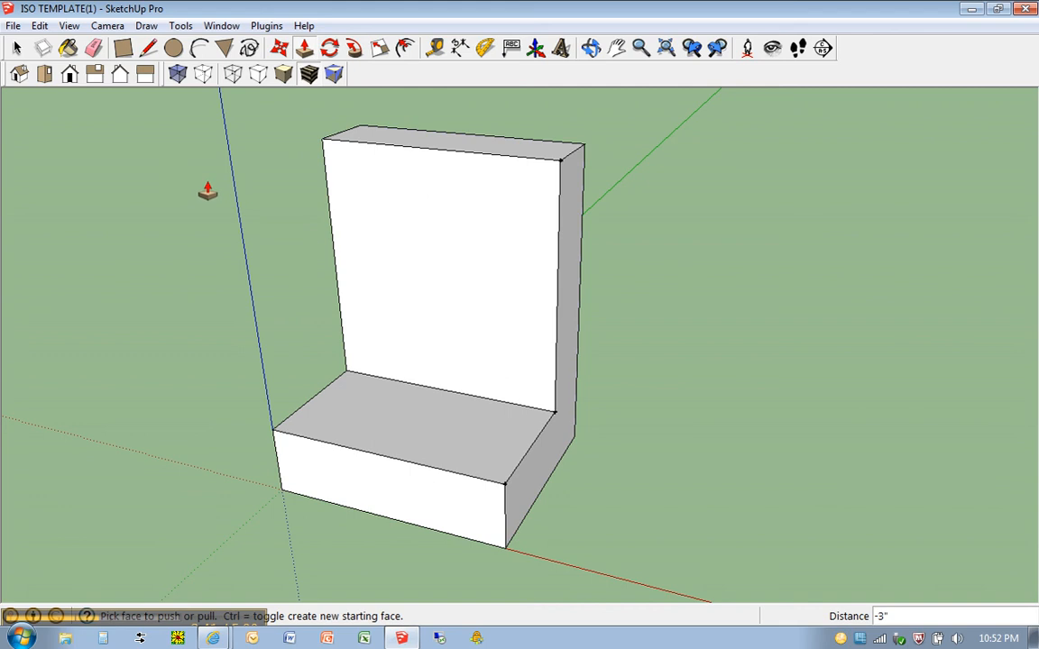
key("t")
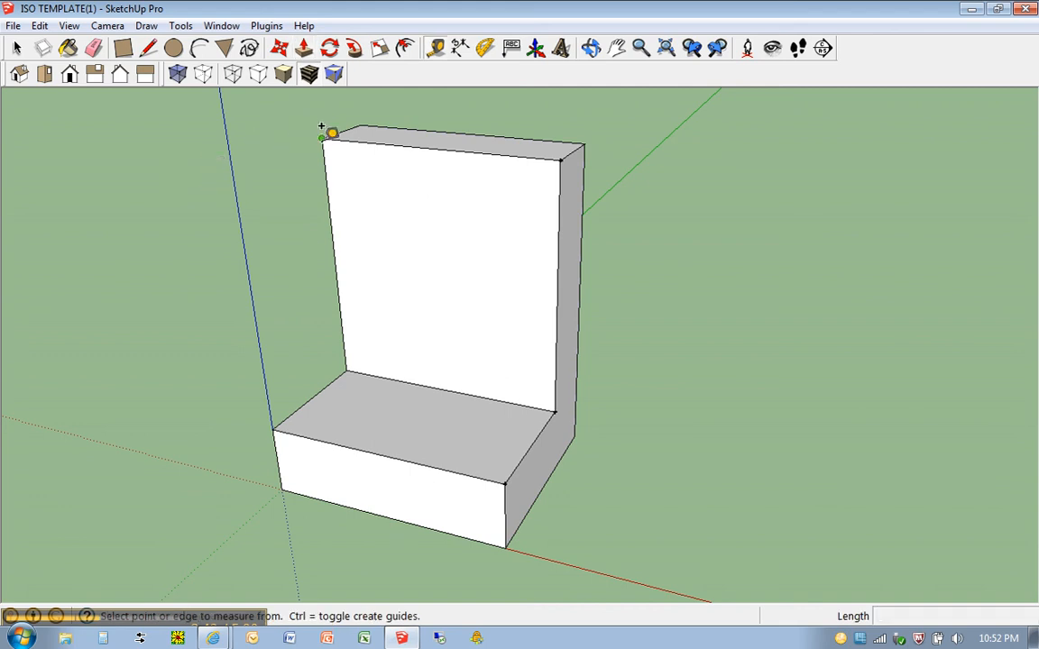
left_click(434, 145)
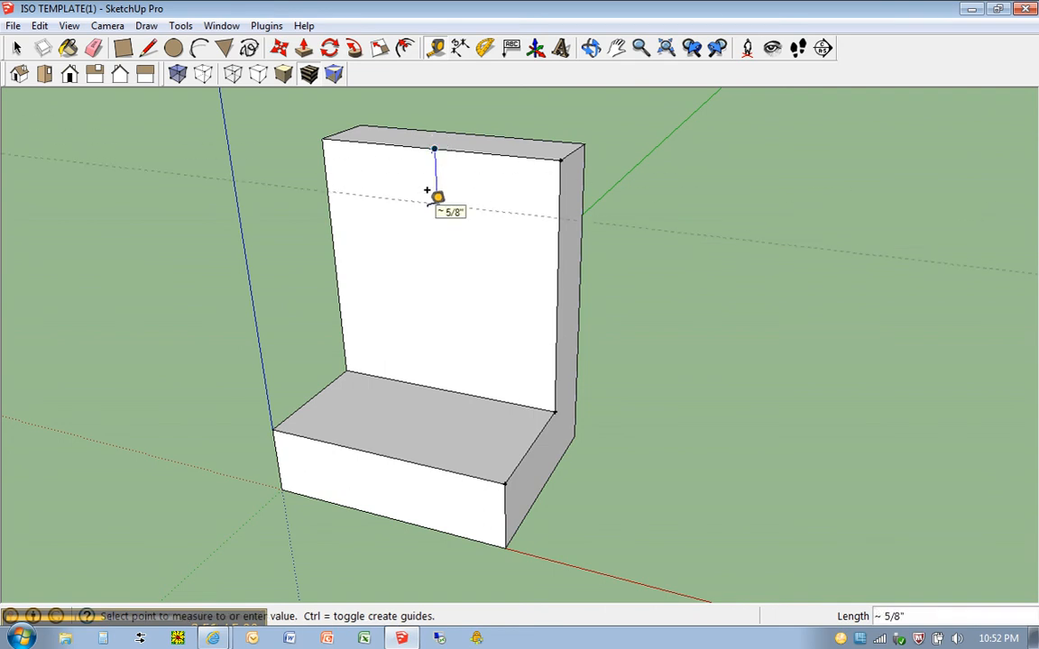
type("7/8")
key("Return")
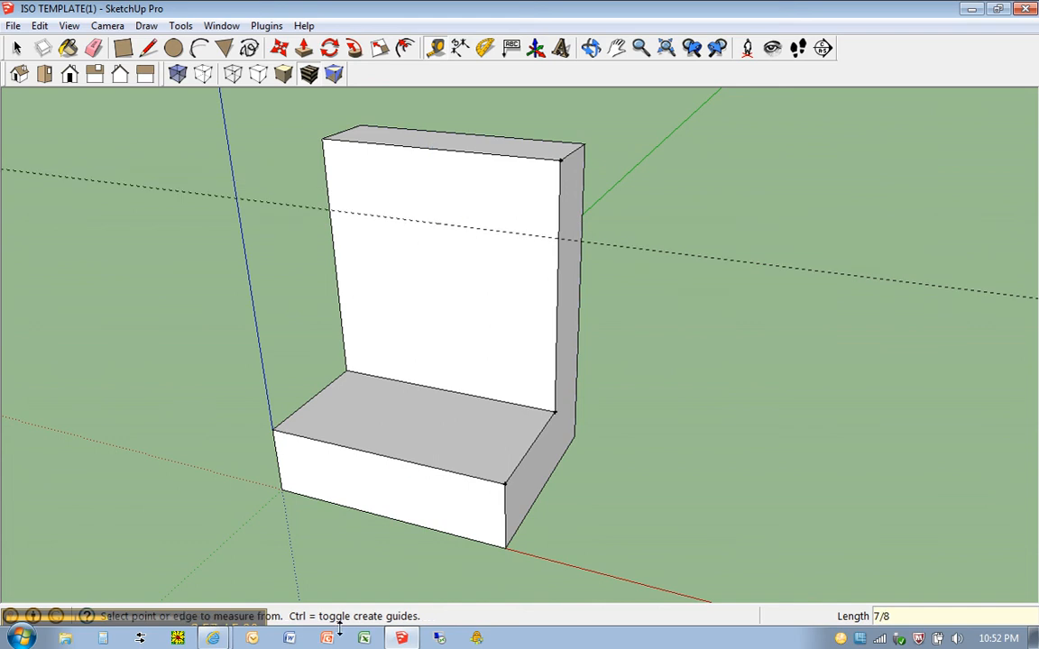
- Recheck the ISOCIRC6 drawing in the browser and, in SketchUp, draw a 7/16" radius circle on the guide below the top edge's midpoint
mouse_move(239, 642)
left_click(243, 609)
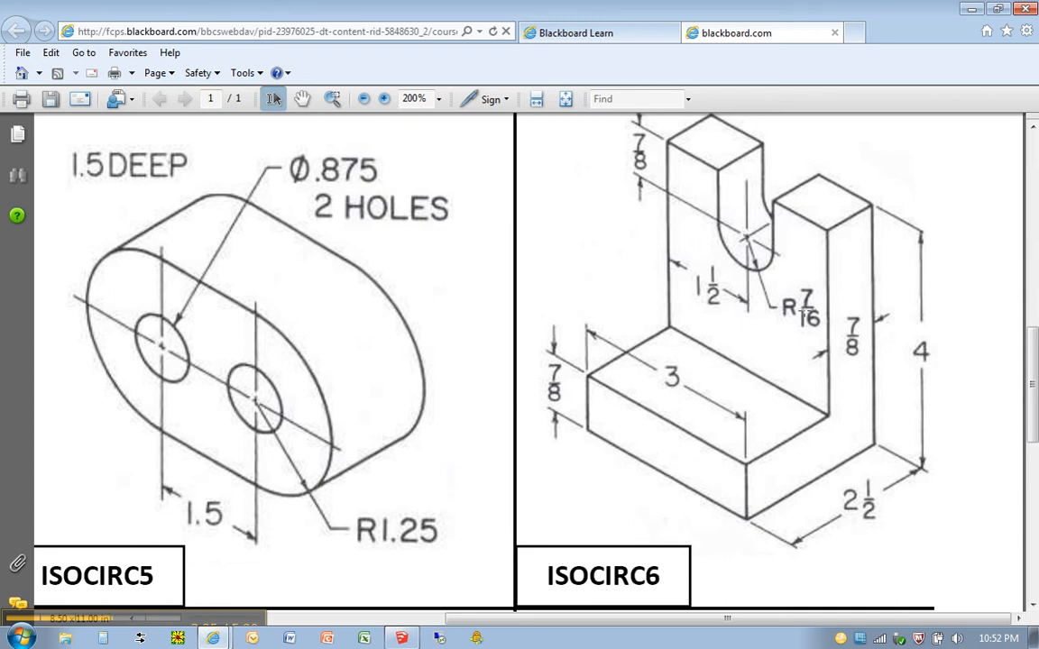
left_click(402, 638)
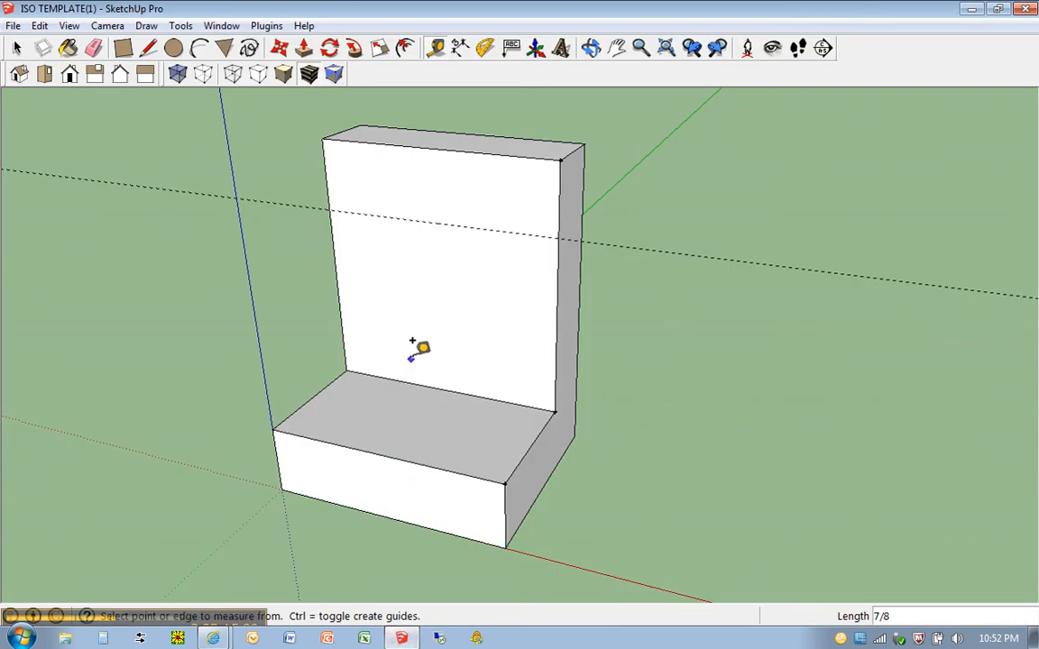
key("c")
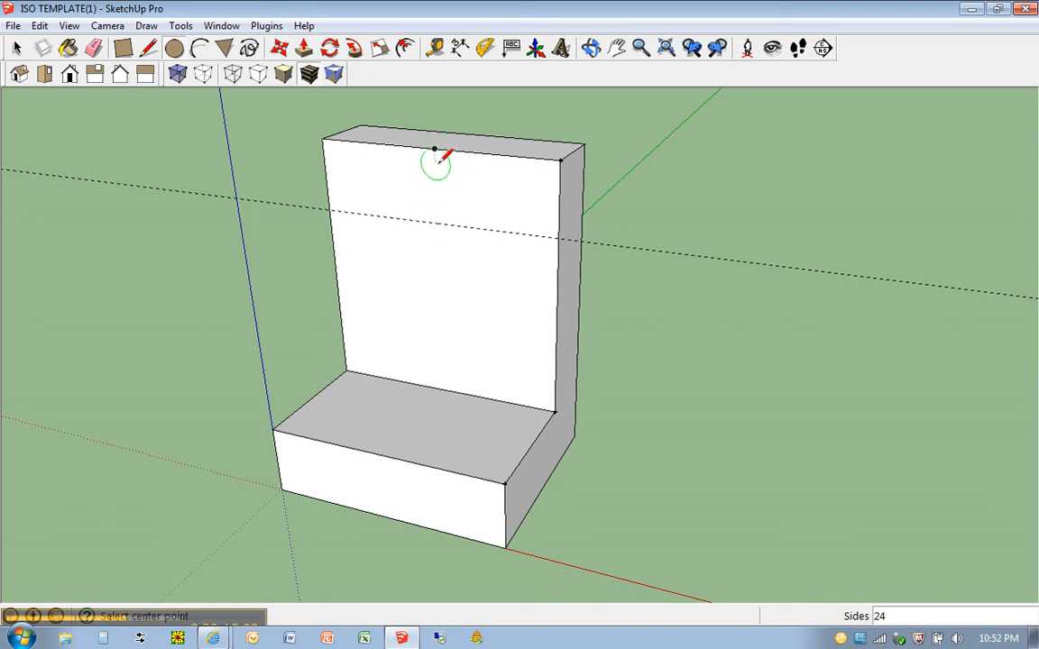
left_click(436, 221)
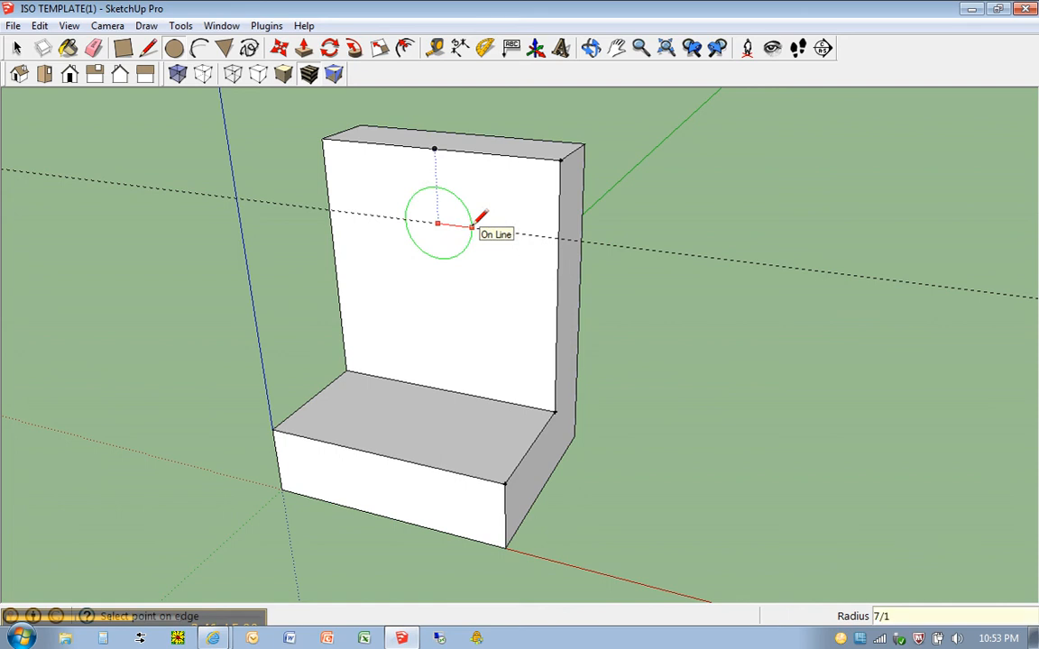
left_click(471, 226)
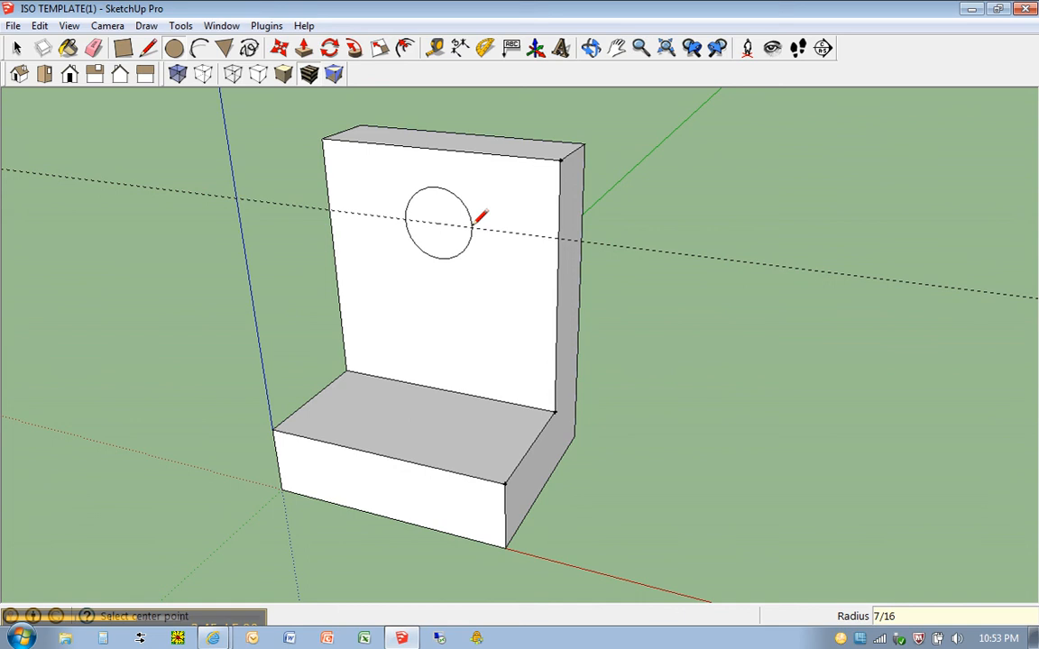
- Draw vertical lines from both sides of the circle to the top edge, and erase the circle's upper arc and the guide
key("l")
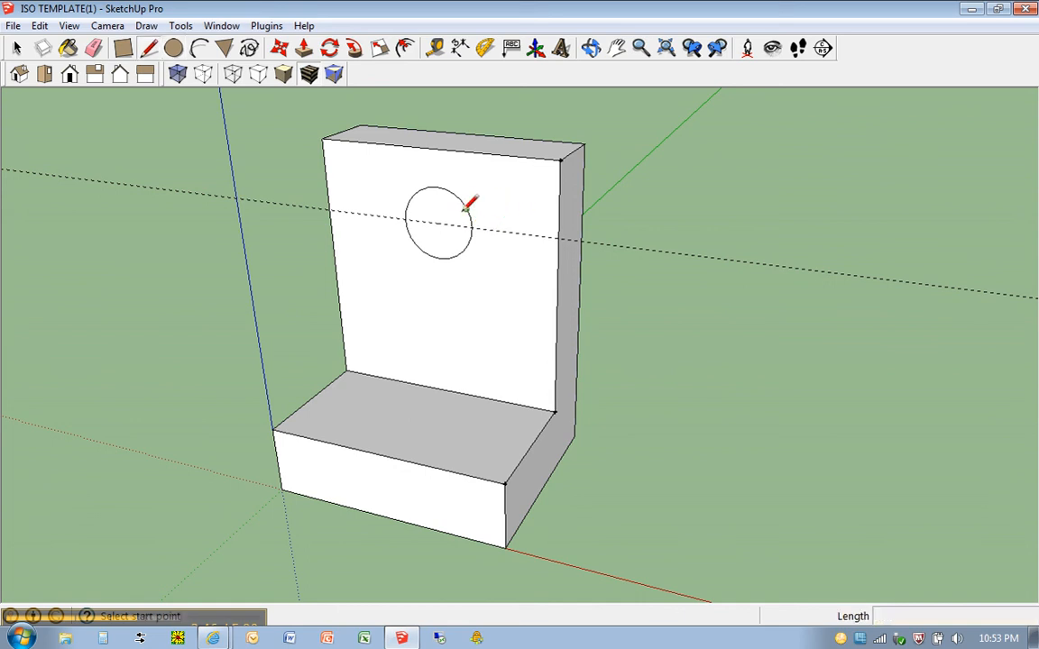
left_click(405, 219)
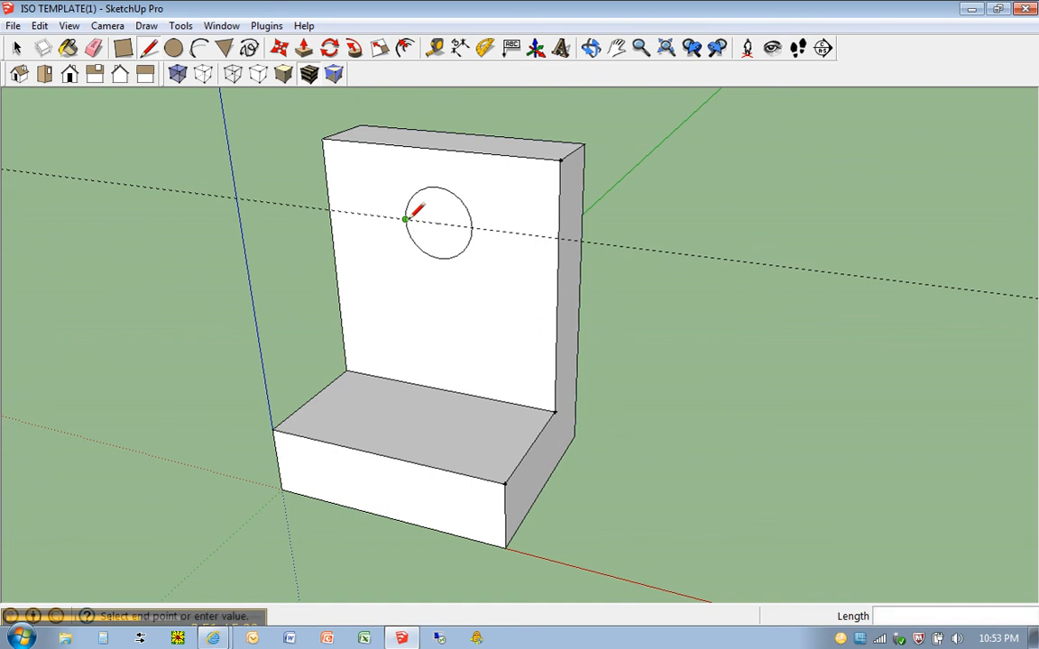
left_click(402, 142)
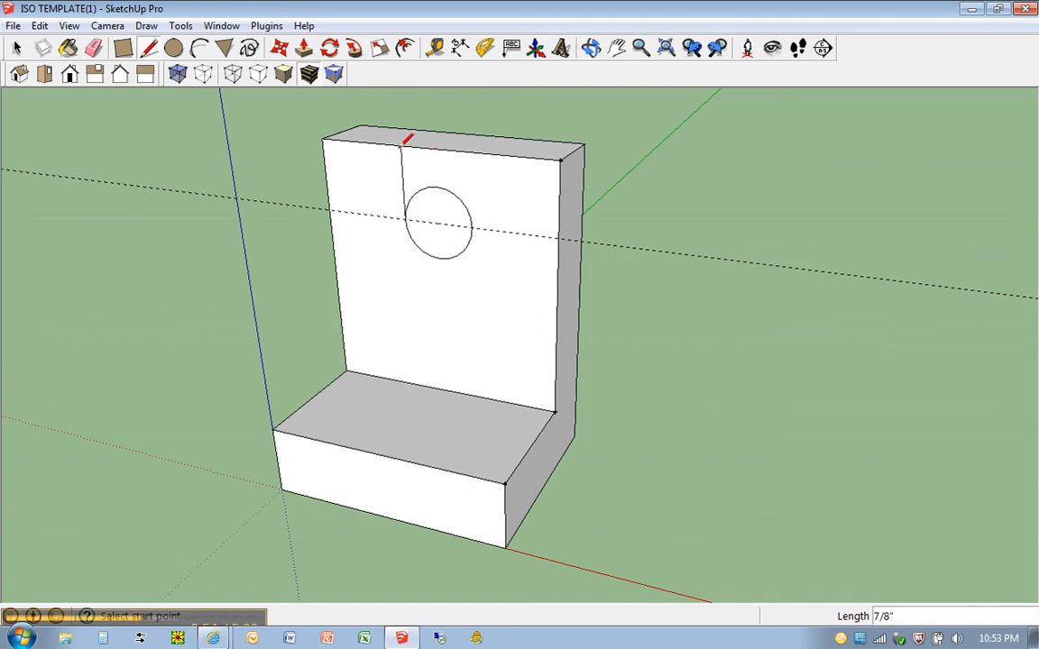
left_click(472, 226)
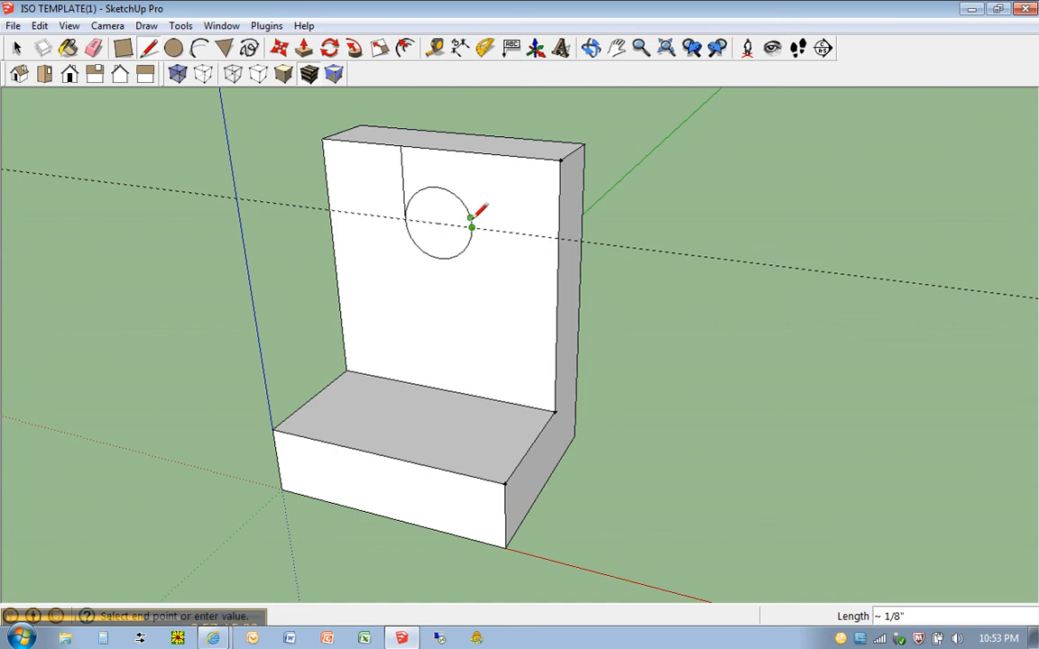
left_click(470, 151)
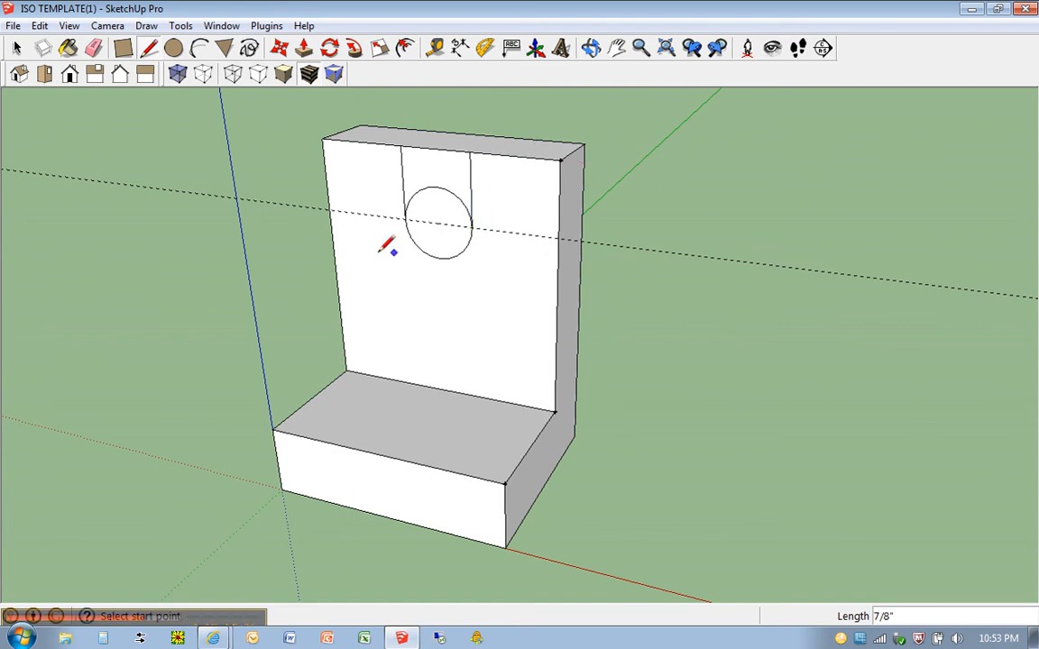
key("e")
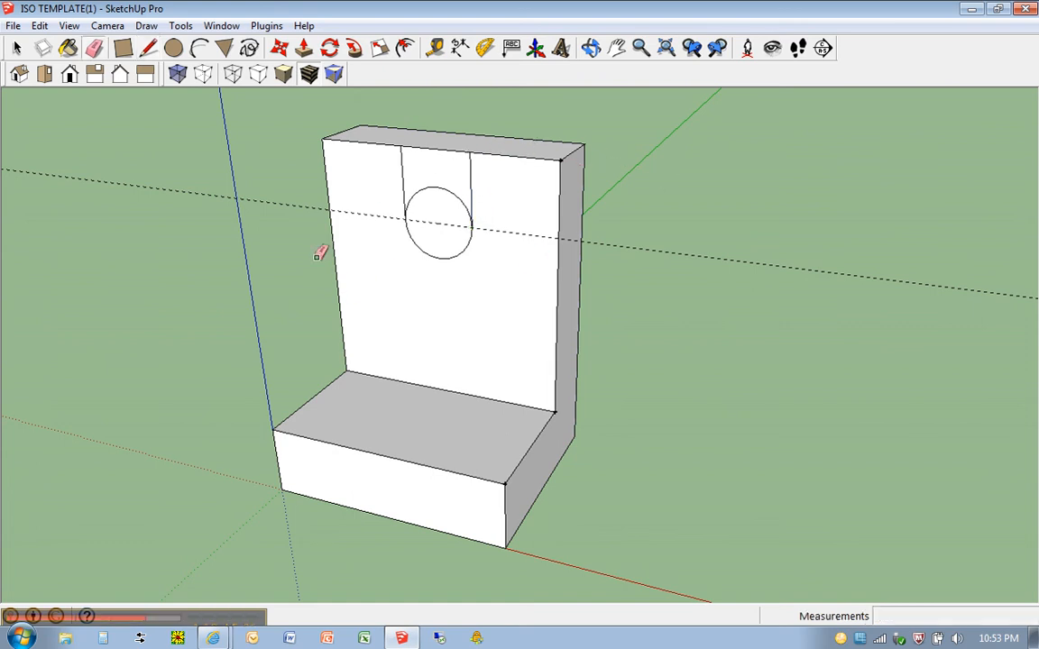
left_click(439, 185)
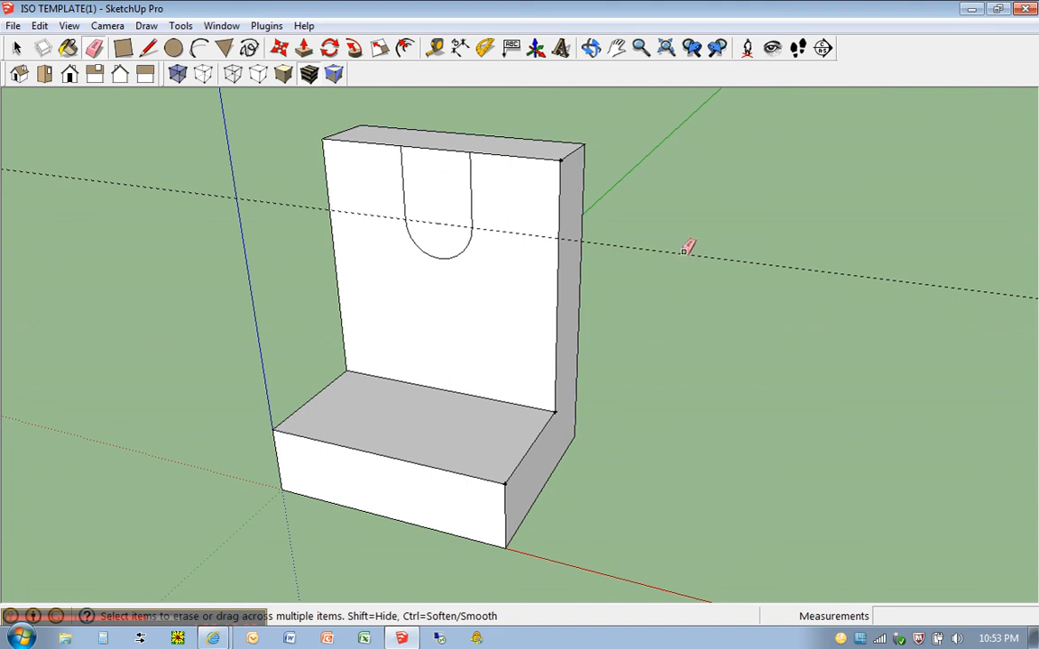
- Push the U-shaped slot face 7/8" through the upright to cut the slot
mouse_move(649, 198)
middle_mouse_down()
mouse_move(596, 267)
mouse_move(587, 262)
middle_mouse_up()
key("p")
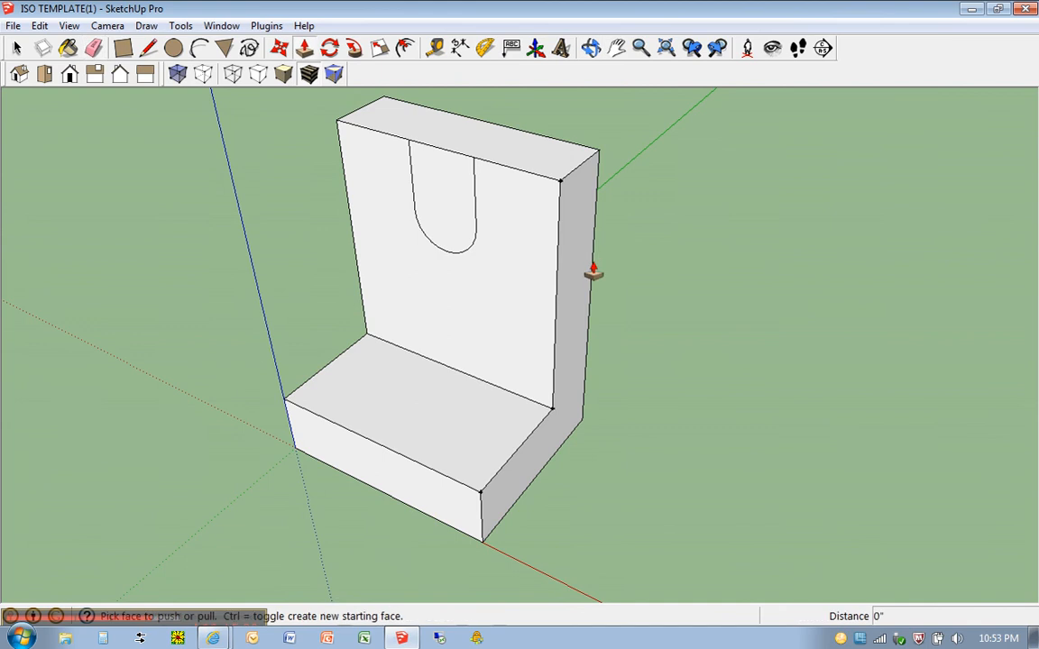
left_click_drag(451, 179, 480, 138)
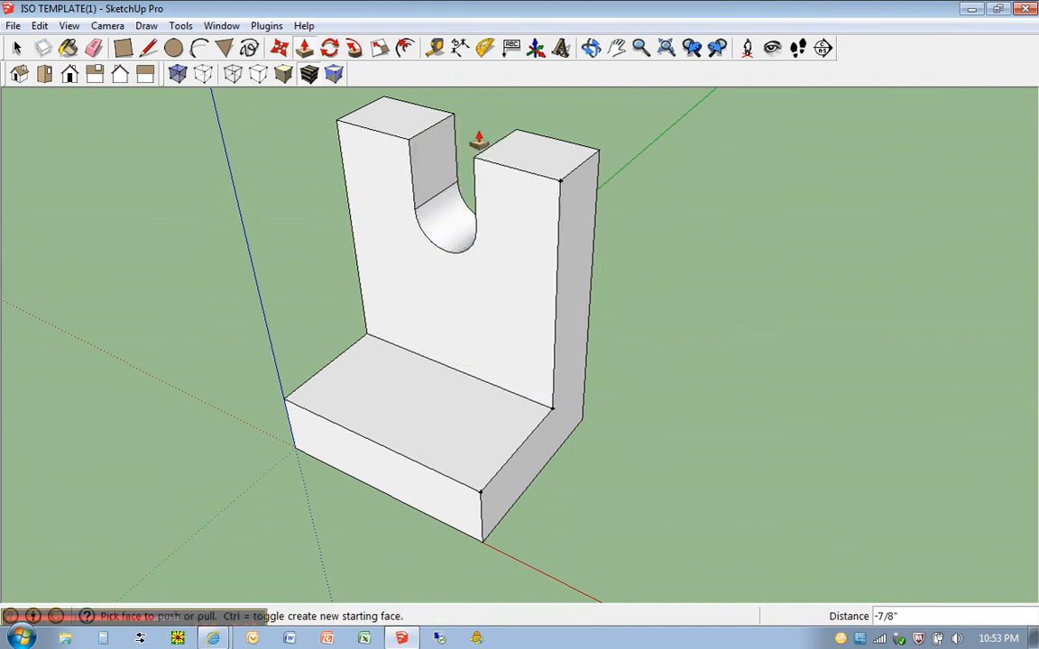
mouse_move(232, 336)
middle_mouse_down()
mouse_move(490, 306)
mouse_move(563, 203)
mouse_move(445, 176)
mouse_move(336, 221)
mouse_move(256, 334)
middle_mouse_up()
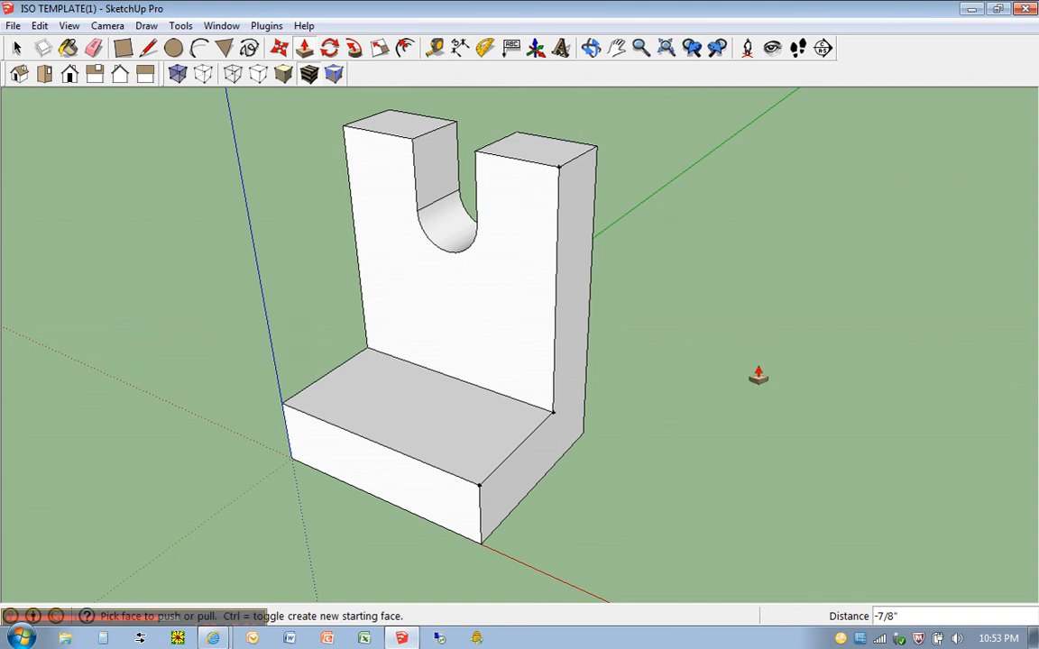
mouse_move(537, 222)
middle_mouse_down()
mouse_move(573, 209)
mouse_move(630, 139)
mouse_move(524, 153)
mouse_move(505, 202)
mouse_move(520, 218)
mouse_move(549, 210)
mouse_move(533, 225)
middle_mouse_up()
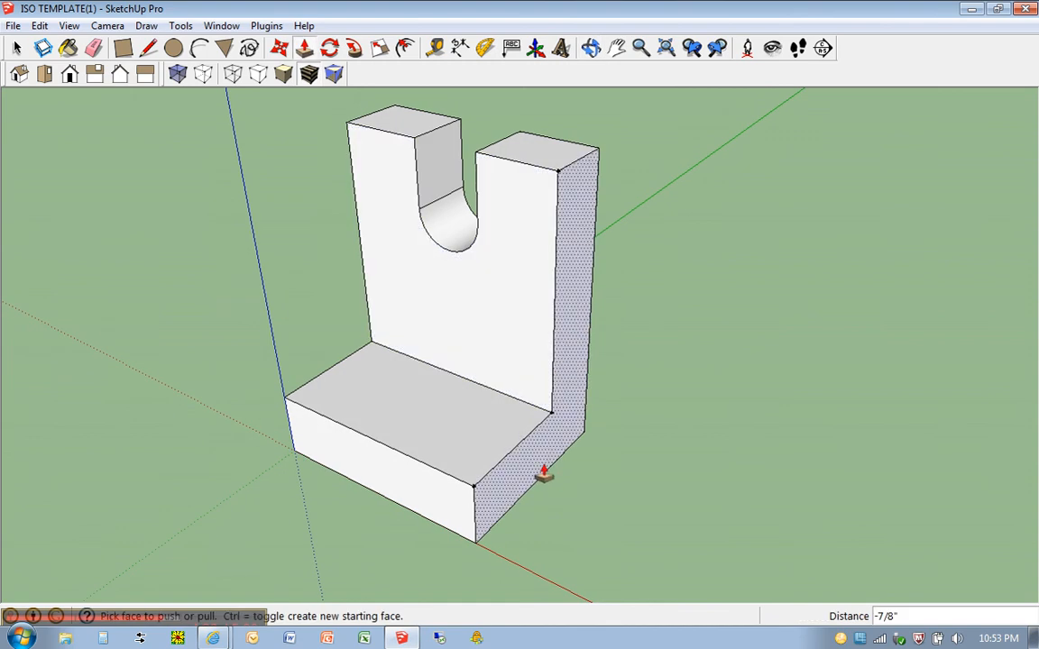